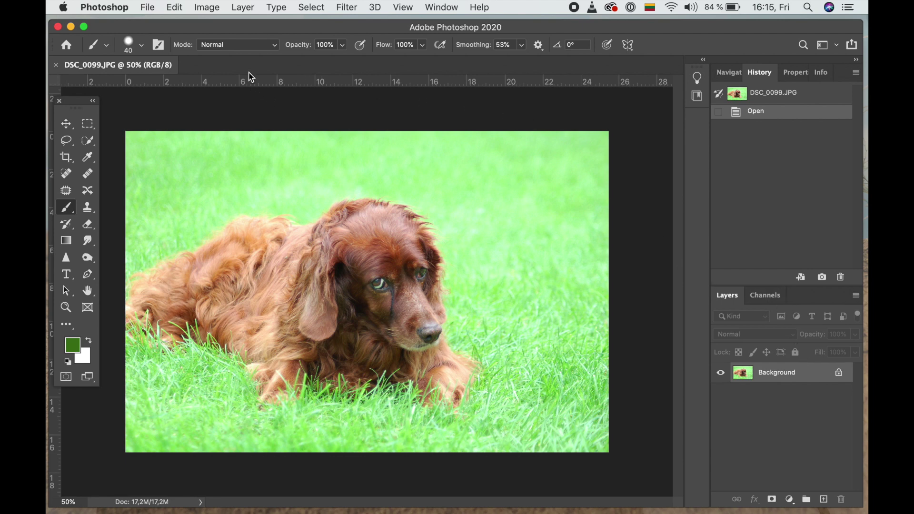
Duplicate the Background layer of the dog photo
left_click(244, 7)
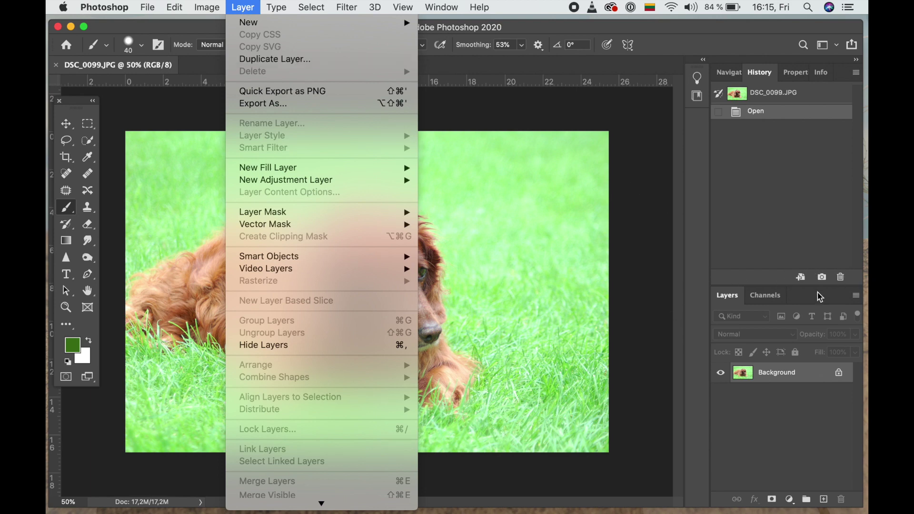
left_click(857, 298)
left_click(857, 298)
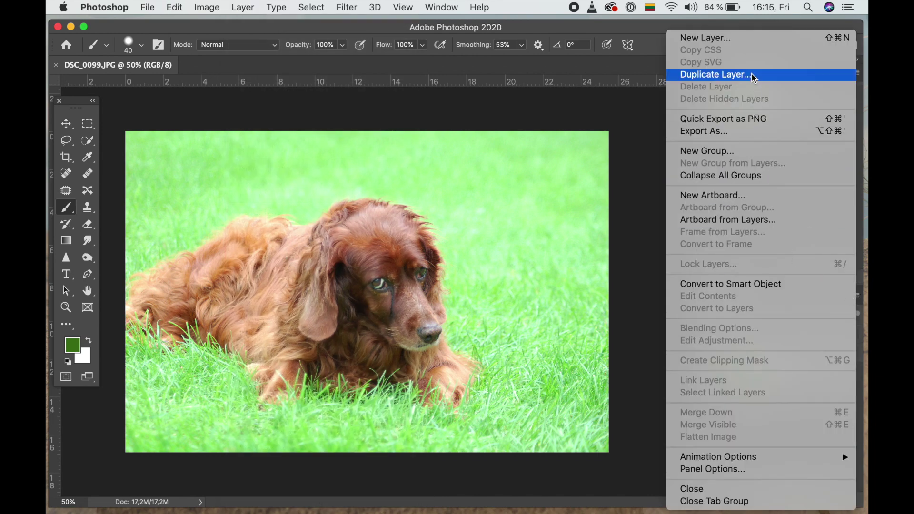
left_click(642, 191)
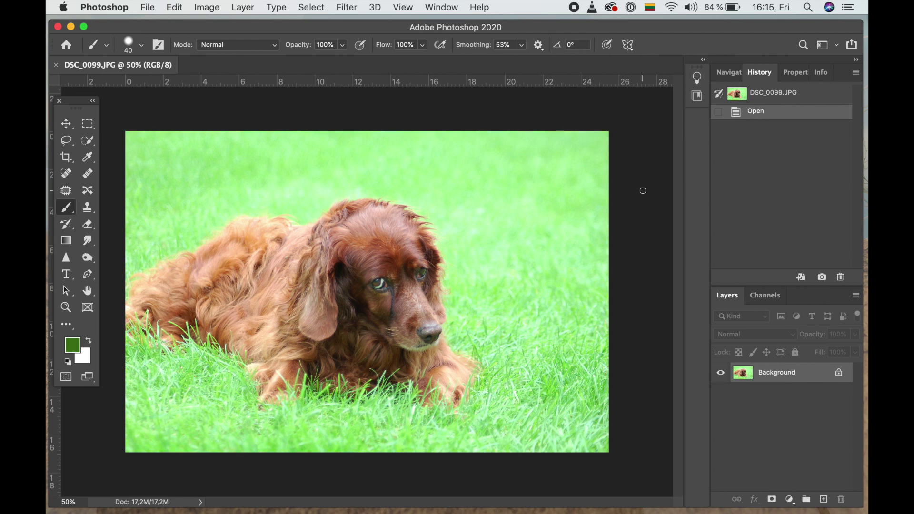
key("ctrl+j")
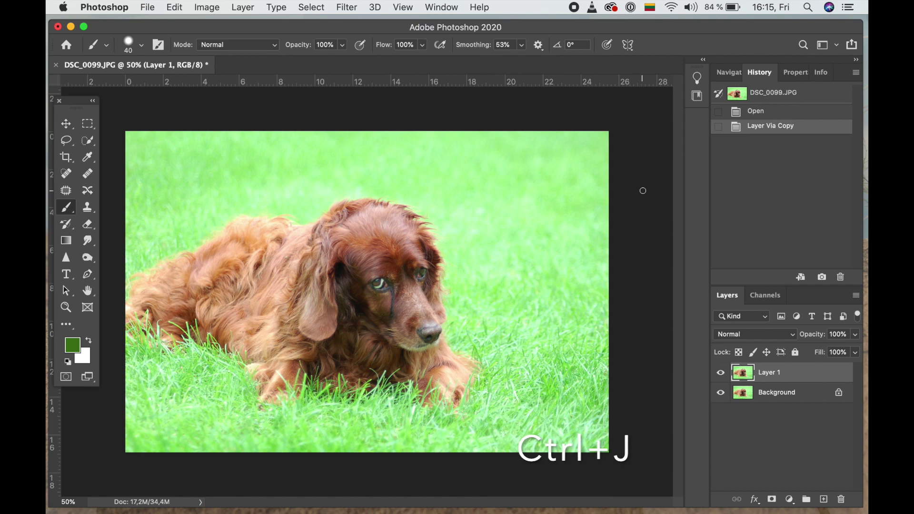
left_click(795, 337)
left_click(795, 337)
left_click(796, 335)
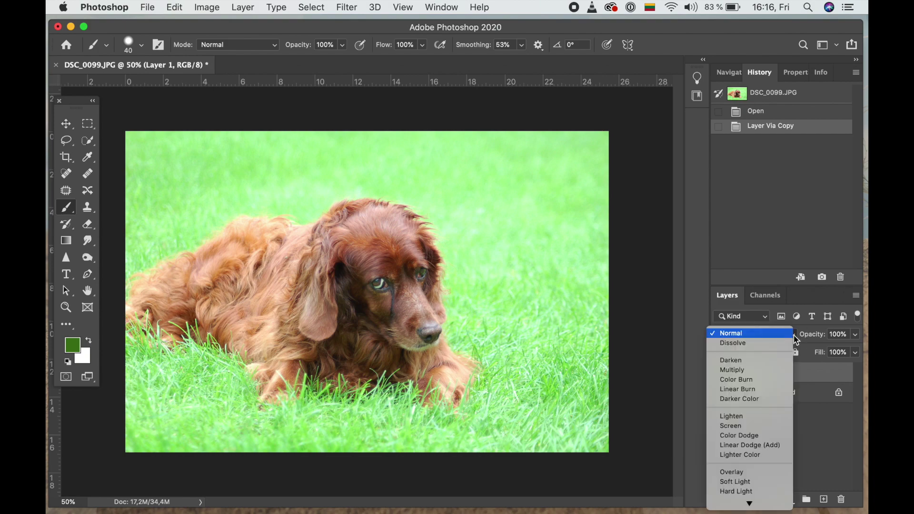
scroll(783, 396, "down", 5)
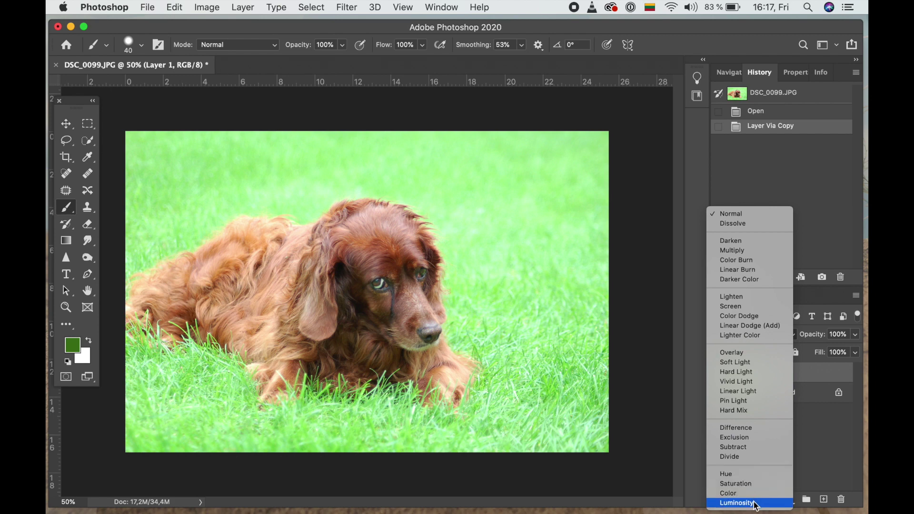
left_click(689, 351)
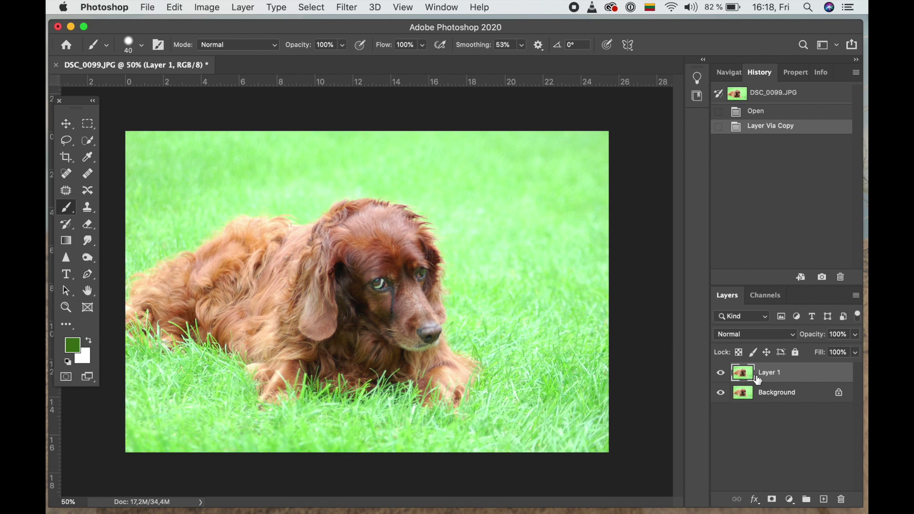
Set Layer 1's blending mode to Multiply, and hide and show the layer to compare it with the original
left_click(793, 336)
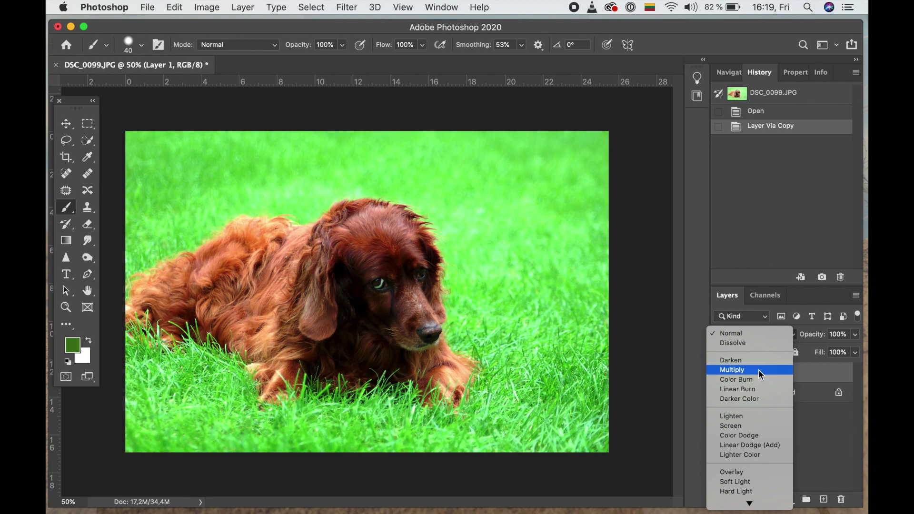
left_click(759, 370)
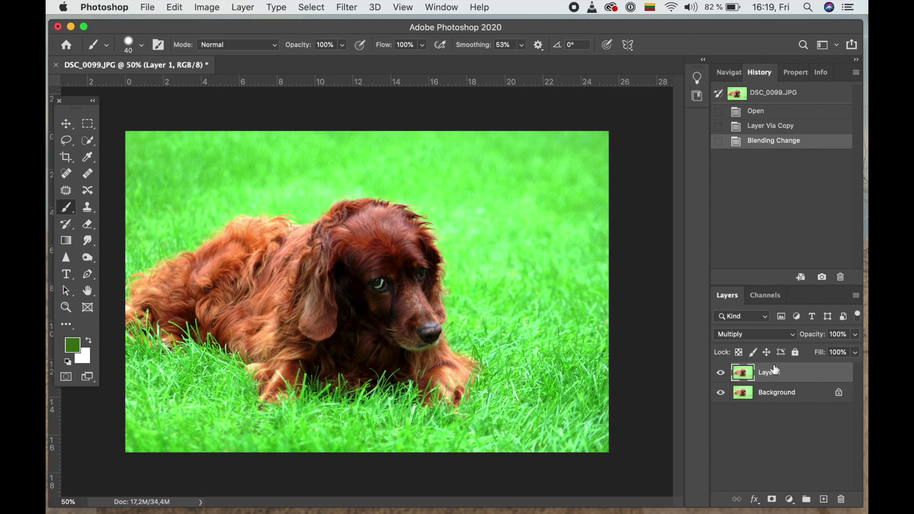
left_click(721, 376)
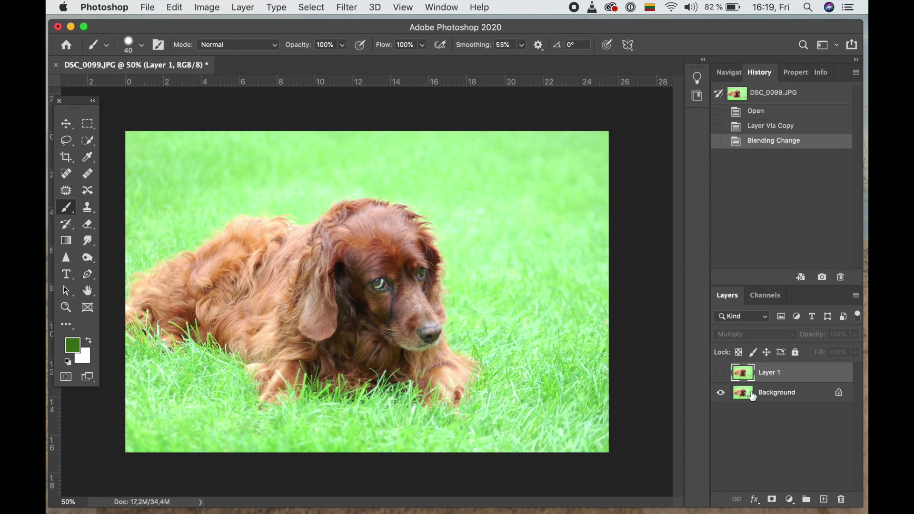
left_click(720, 373)
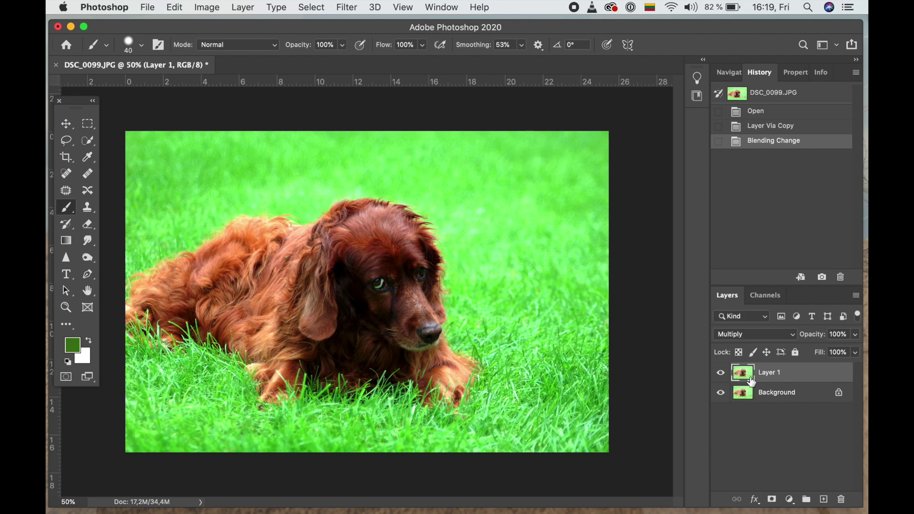
Lower Layer 1's opacity to 51% and toggle the layer's visibility to compare the effect
left_click(858, 338)
left_click_drag(856, 351, 828, 355)
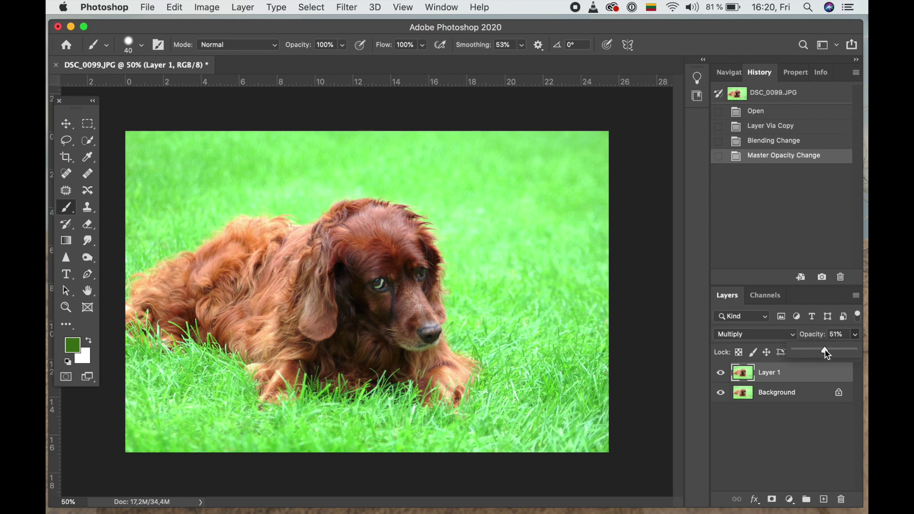
left_click(721, 374)
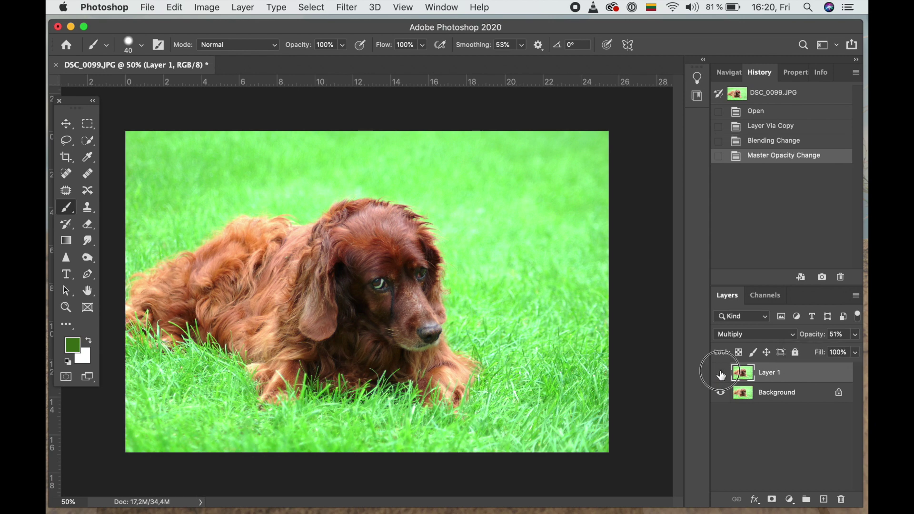
left_click(722, 375)
Reset Layer 1's blending mode to Normal, and try Screen and Overlay in turn
left_click(791, 334)
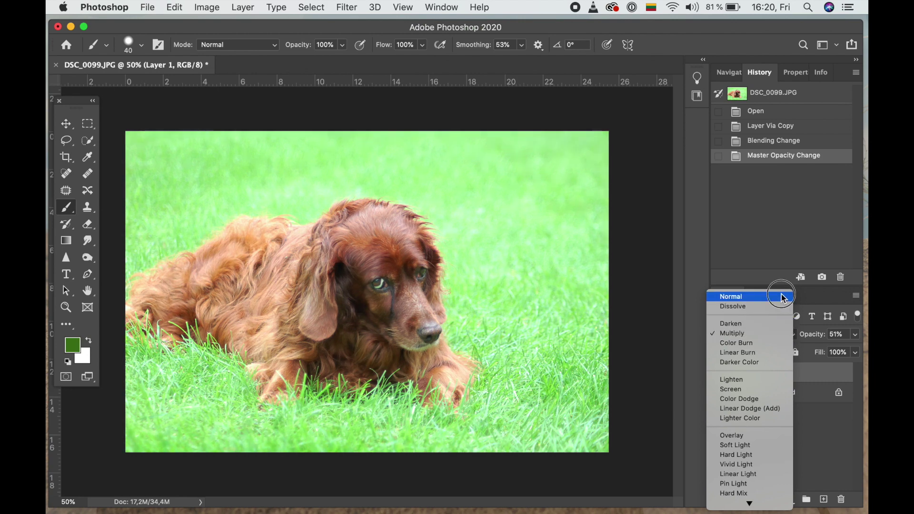
left_click(784, 284)
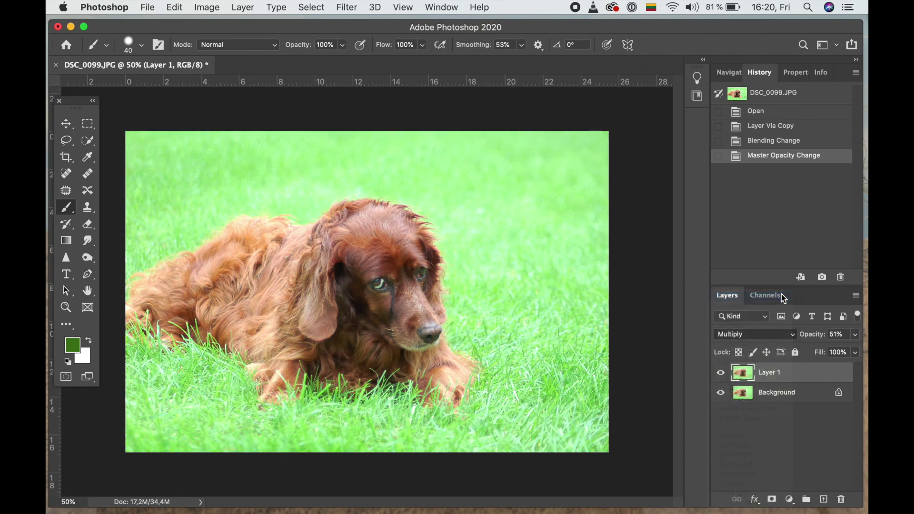
left_click(792, 336)
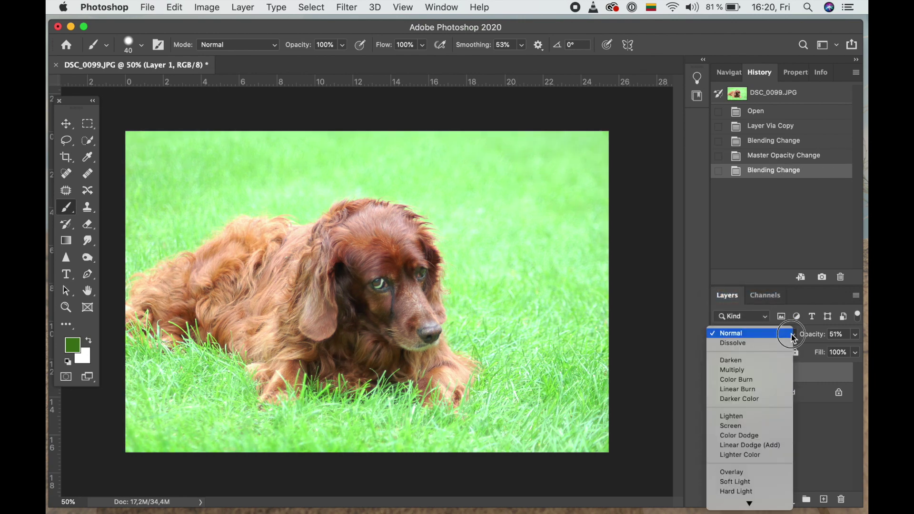
scroll(771, 409, "down", 4)
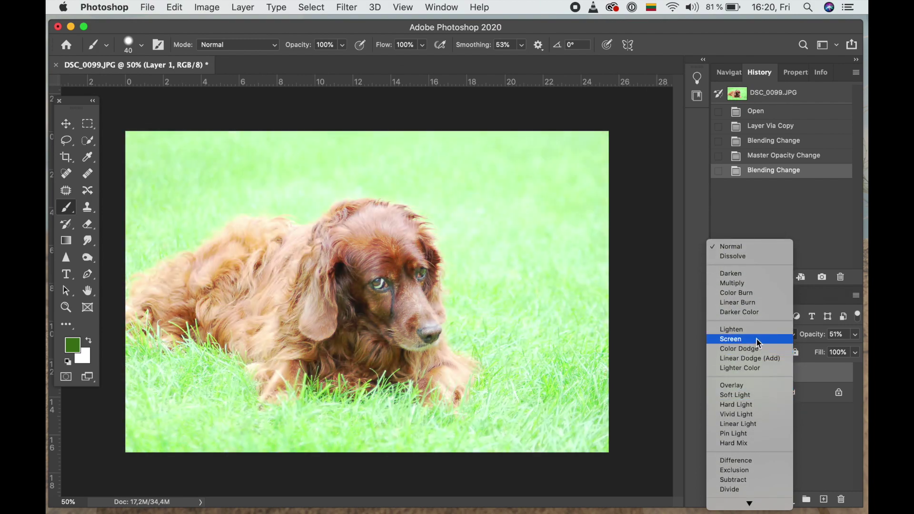
left_click(758, 339)
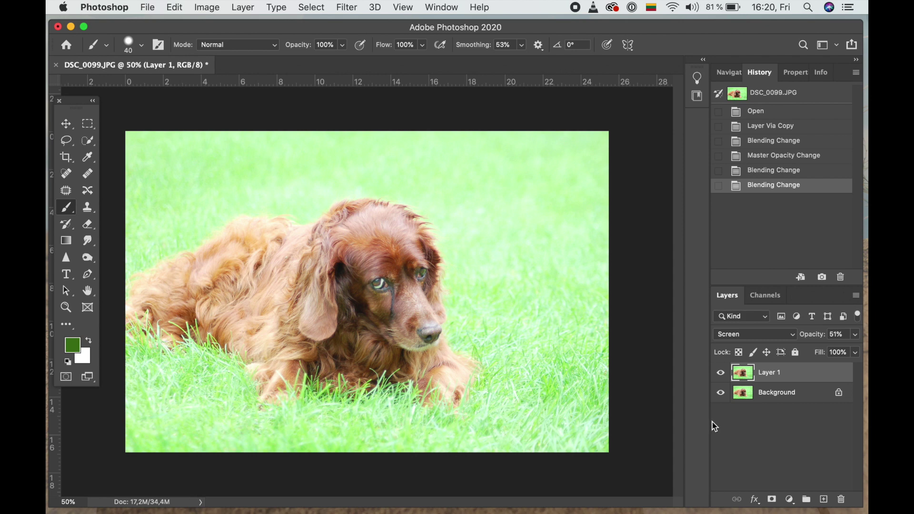
left_click(755, 334)
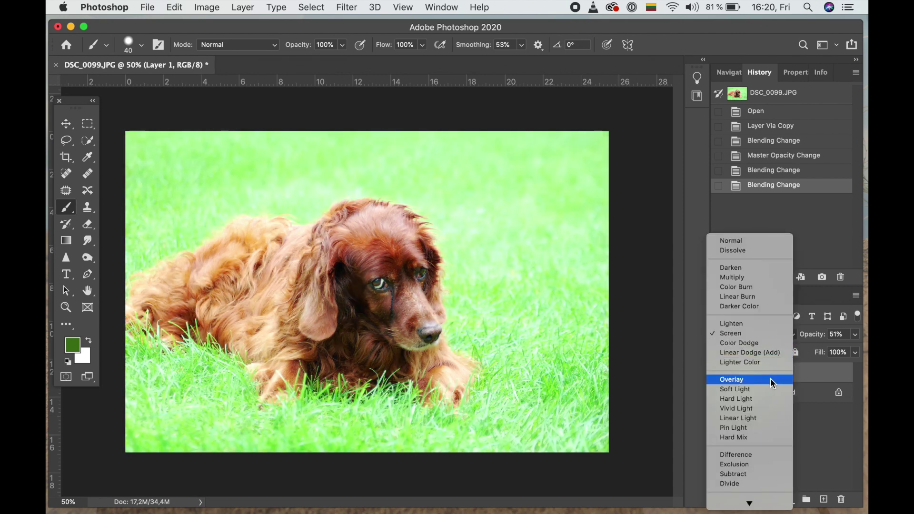
left_click(770, 378)
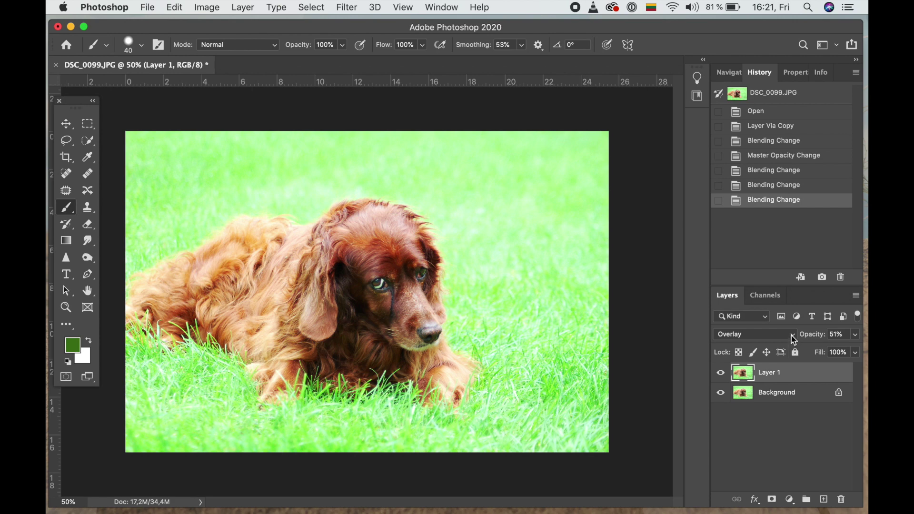
Set Layer 1's blending mode to Soft Light, and toggle the layer's visibility to compare it with the original
left_click(790, 335)
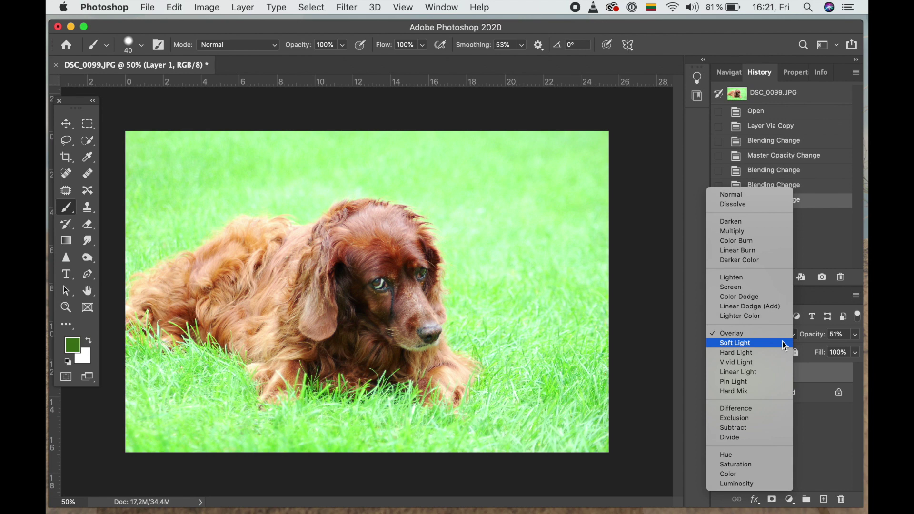
left_click(784, 343)
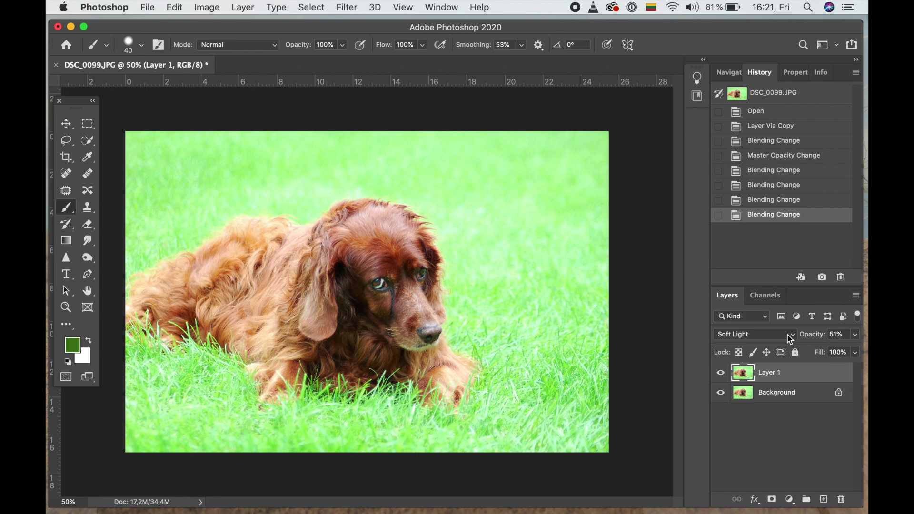
left_click(722, 374)
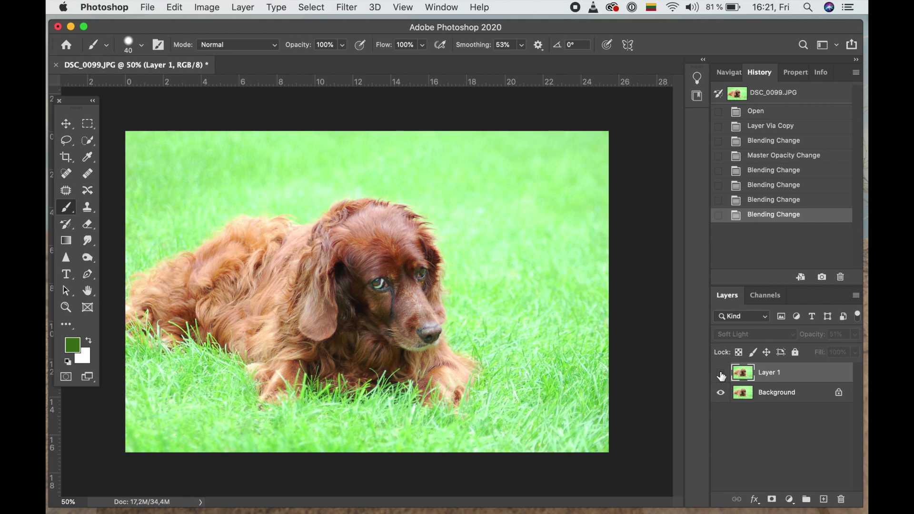
left_click(721, 374)
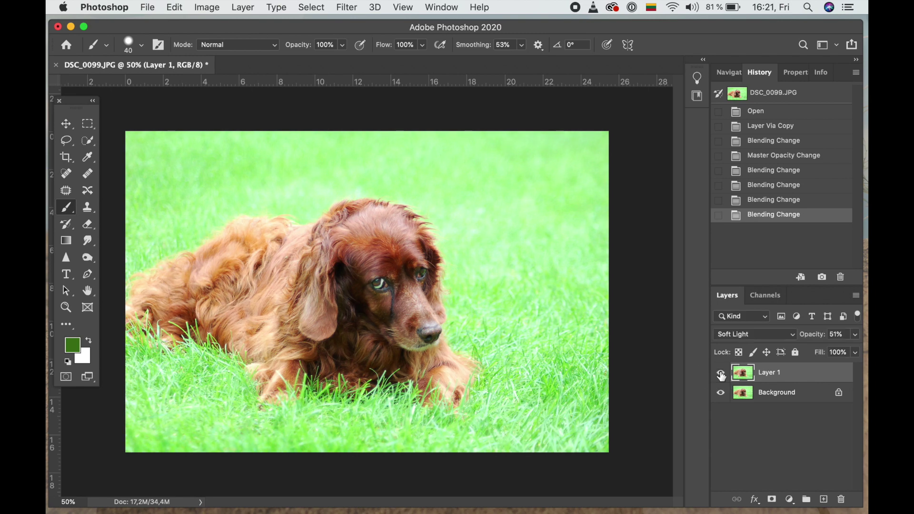
left_click(721, 374)
left_click(721, 374)
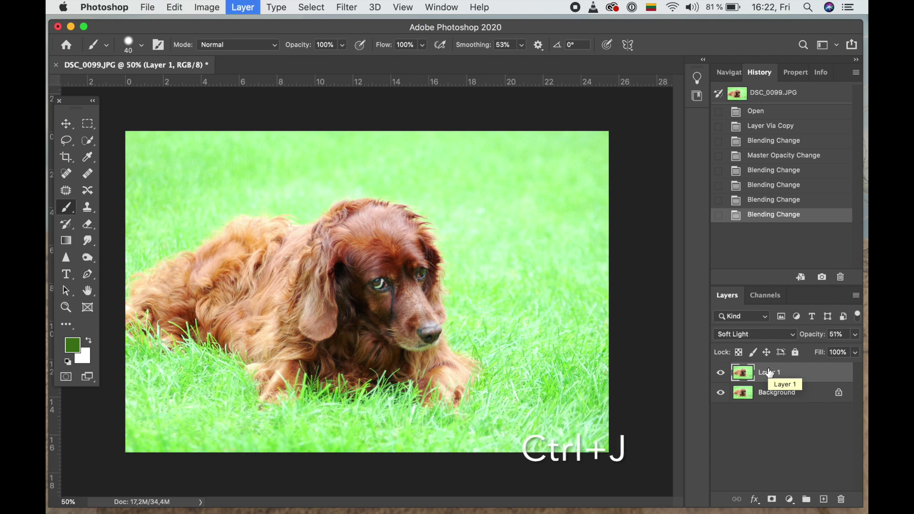
Duplicate the Soft Light layer five times to intensify the contrast effect
key("ctrl+j")
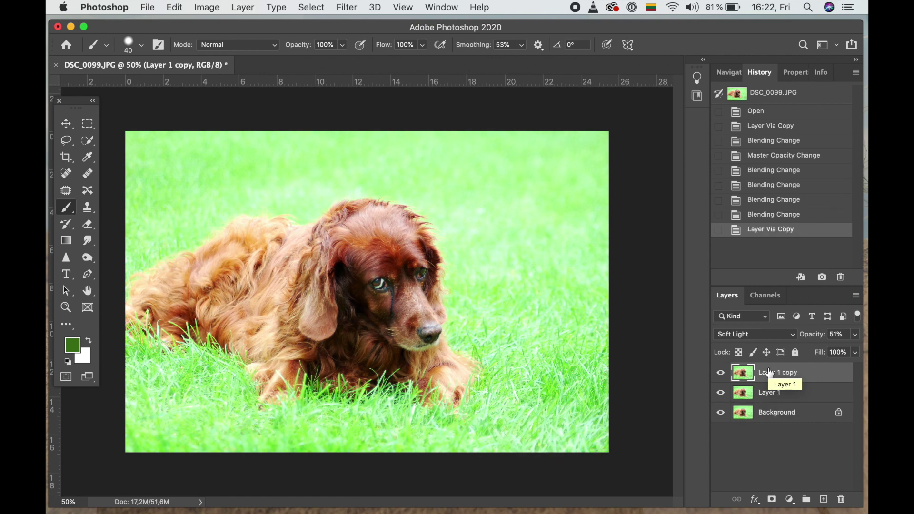
key("ctrl+j")
key("ctrl+j")
key("ctrl+j")
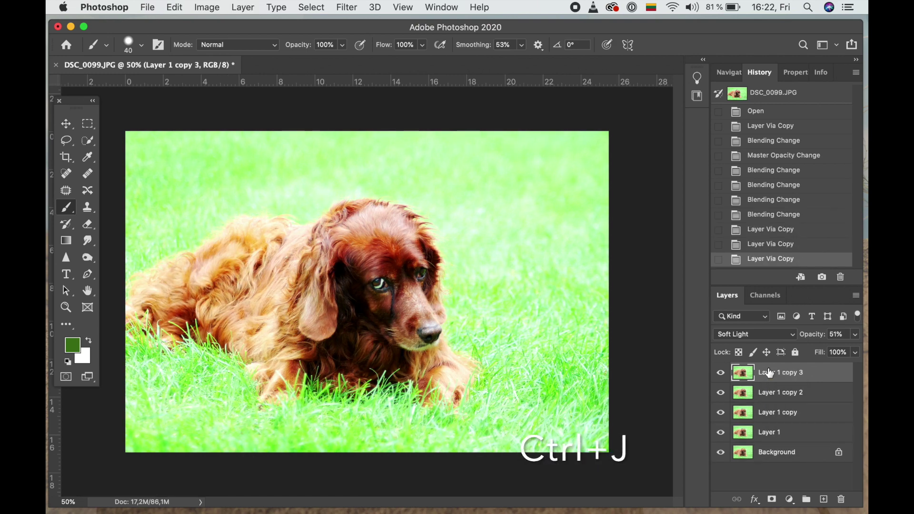
key("ctrl+j")
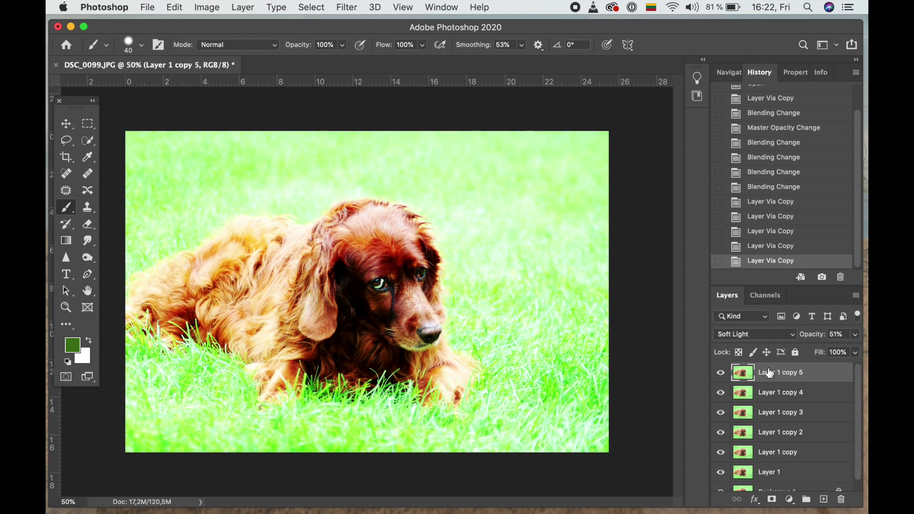
Delete the five duplicates of Layer 1
key("BackSpace")
key("BackSpace")
key("BackSpace")
key("BackSpace")
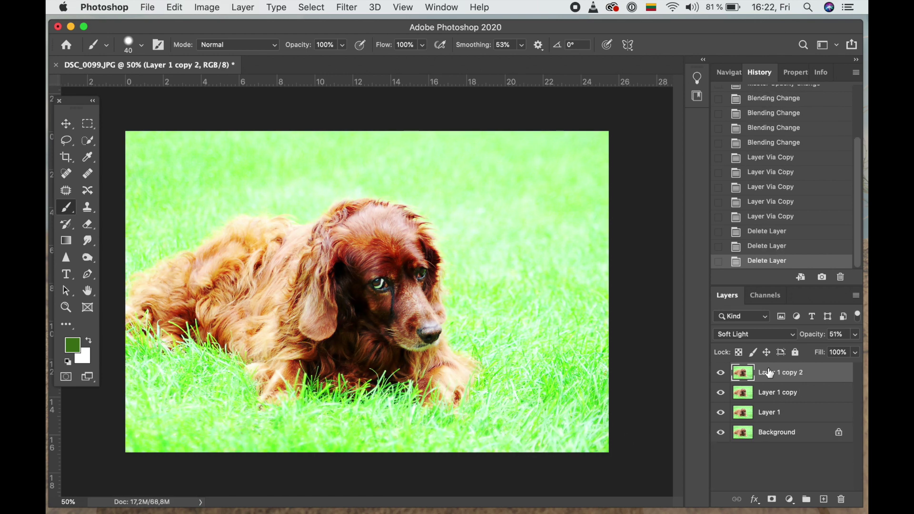
key("BackSpace")
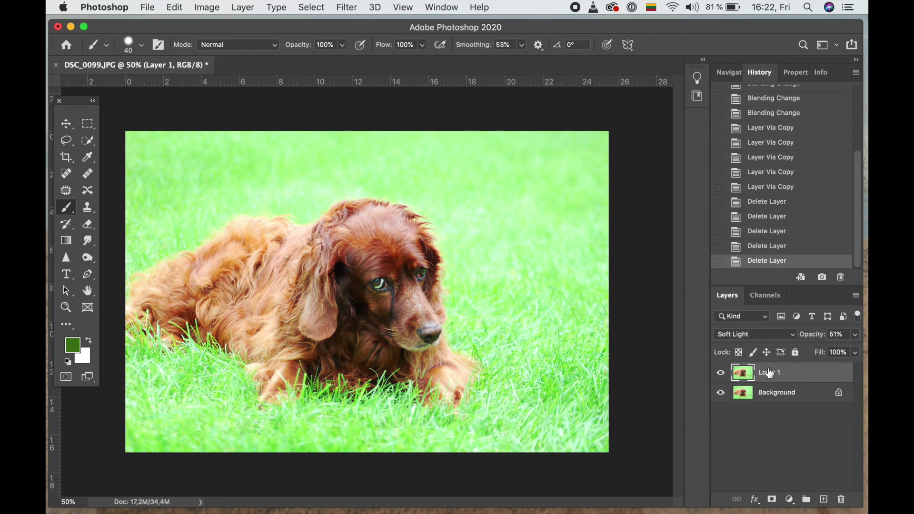
Reset Layer 1's blending mode to Normal and raise its opacity to 100%
left_click(791, 335)
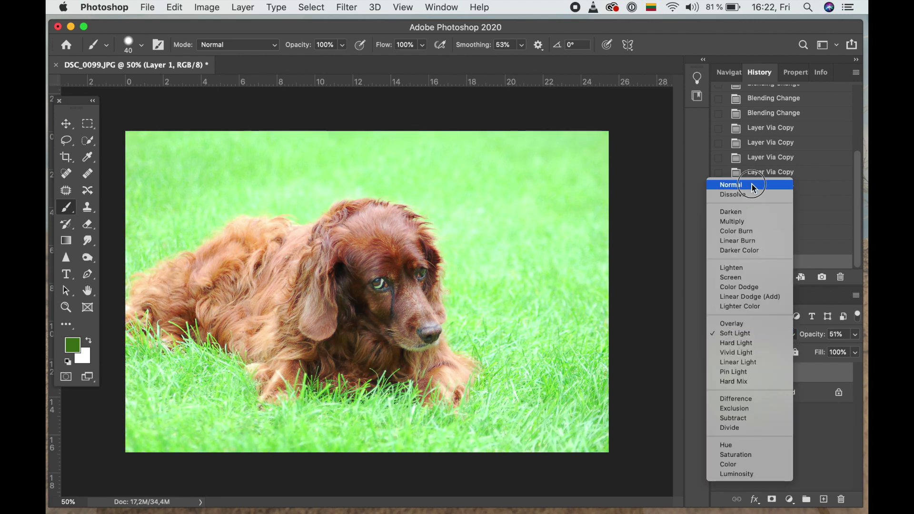
left_click(750, 186)
left_click(855, 334)
left_click(825, 353)
left_click_drag(826, 353, 855, 351)
Set Layer 1's blending mode to Difference and shift the layer over the Background with the Move tool
left_click(793, 335)
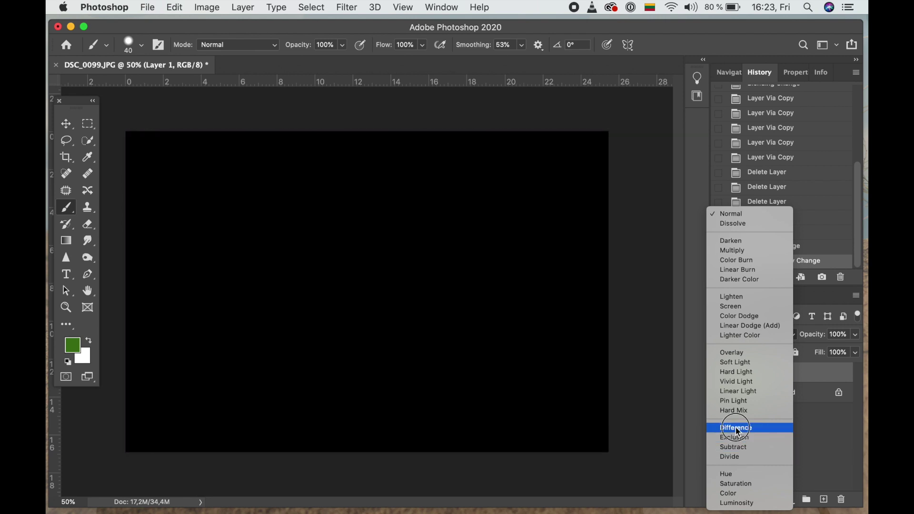
left_click(737, 428)
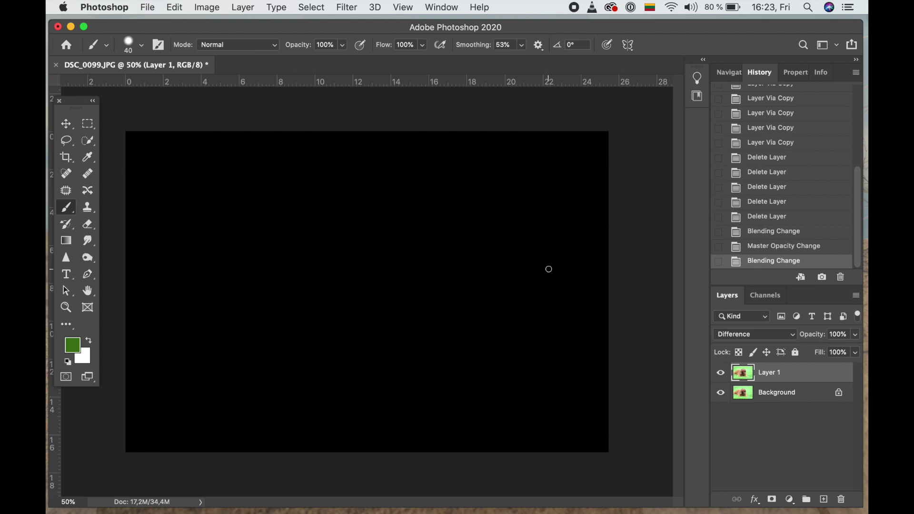
key("v")
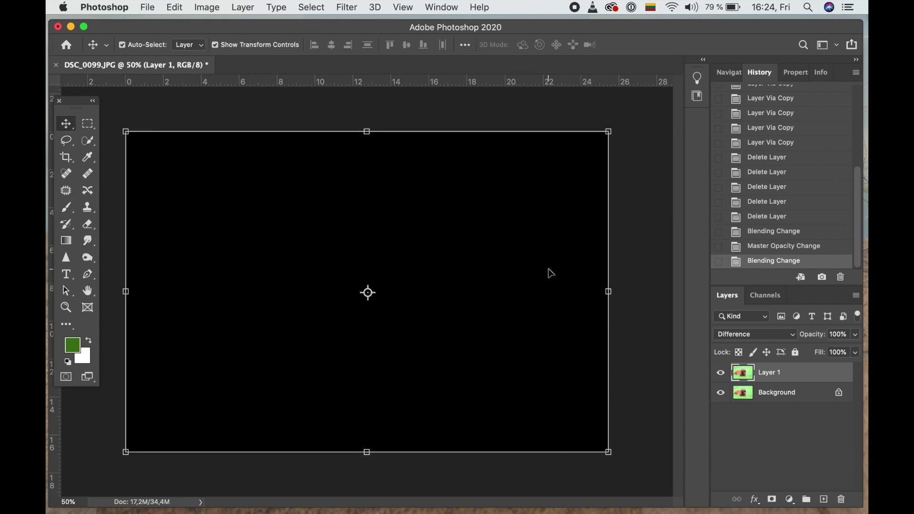
left_click_drag(549, 270, 526, 246)
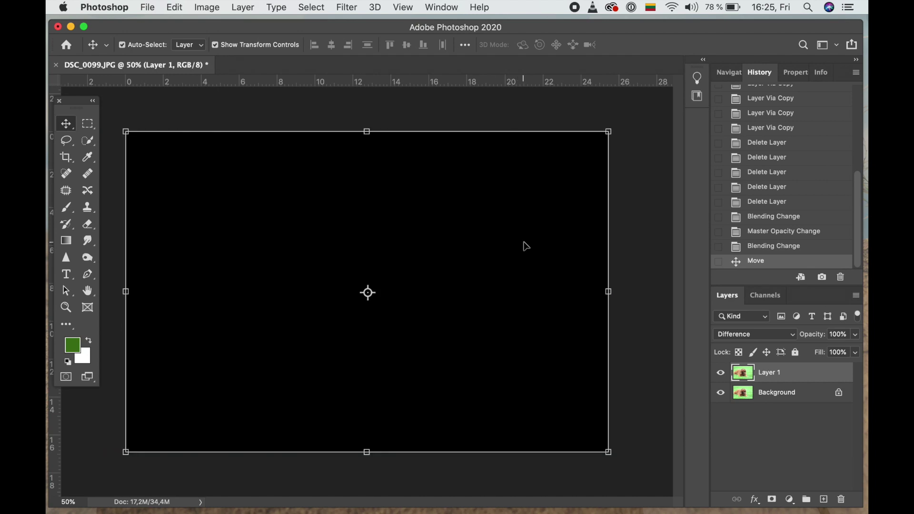
Return Layer 1 to Normal blending and add a Levels adjustment layer above it with the midtones set to 0.54
left_click(783, 331)
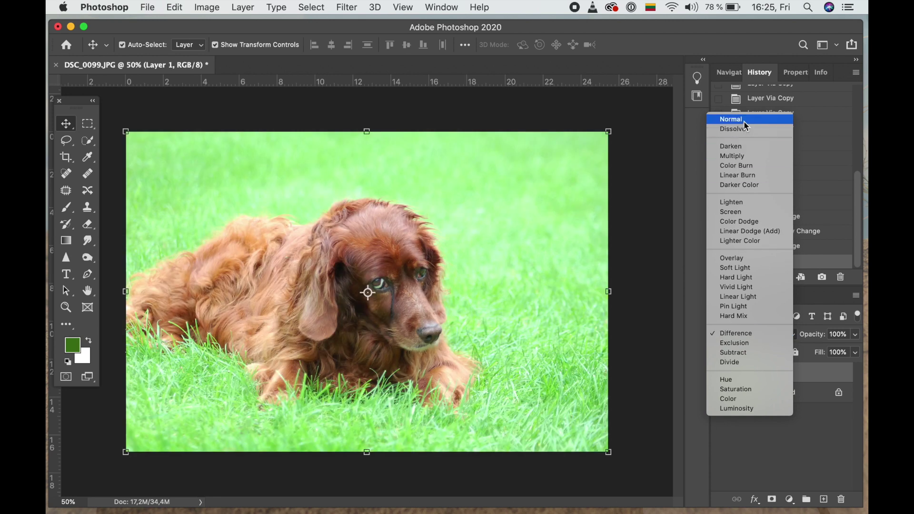
left_click(745, 381)
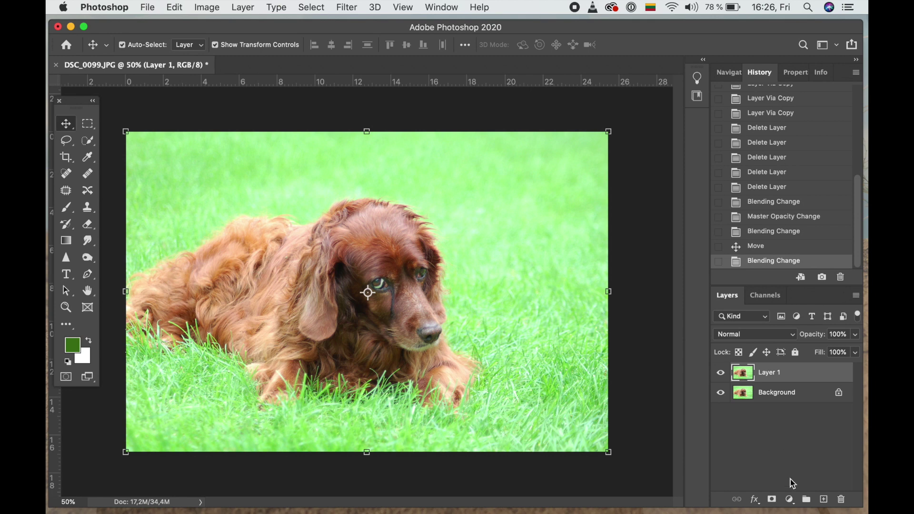
left_click(790, 499)
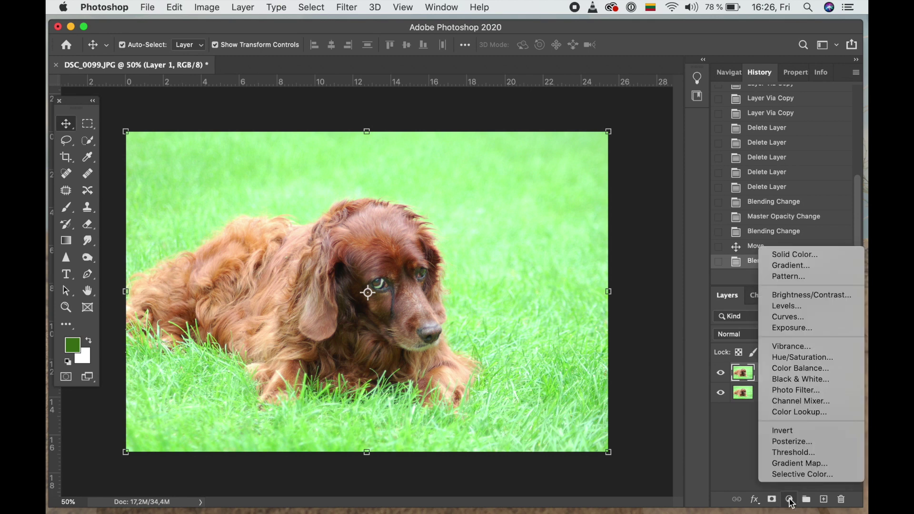
left_click(801, 311)
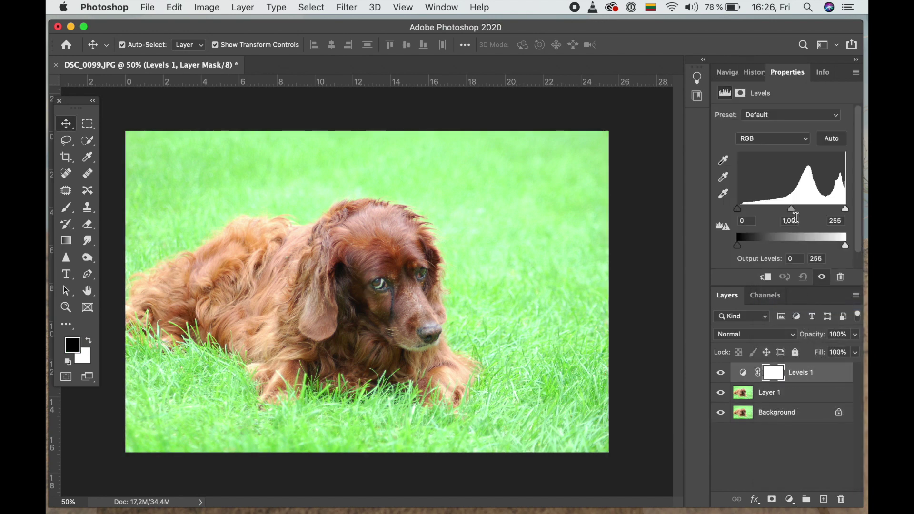
left_click_drag(791, 210, 813, 209)
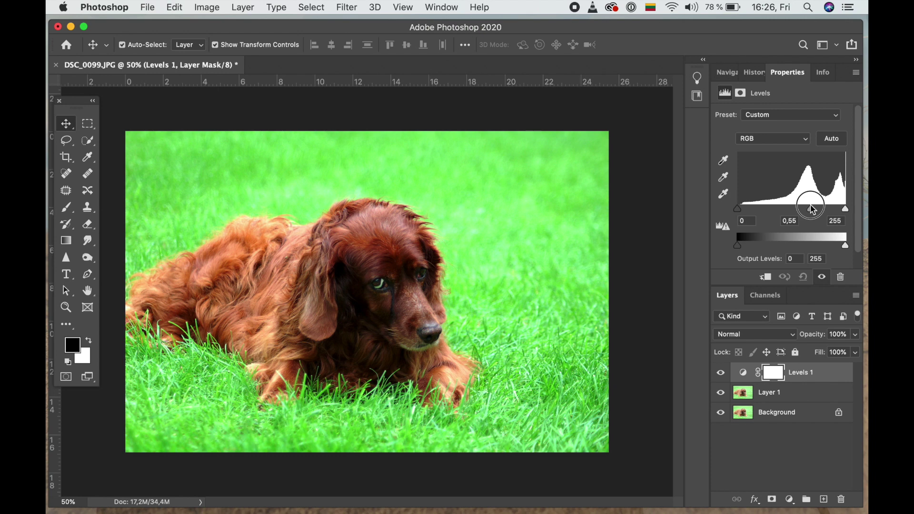
left_click_drag(813, 210, 814, 209)
Set the Levels adjustment layer's blending mode to Luminosity and toggle its visibility off and on to compare the photo
left_click(794, 340)
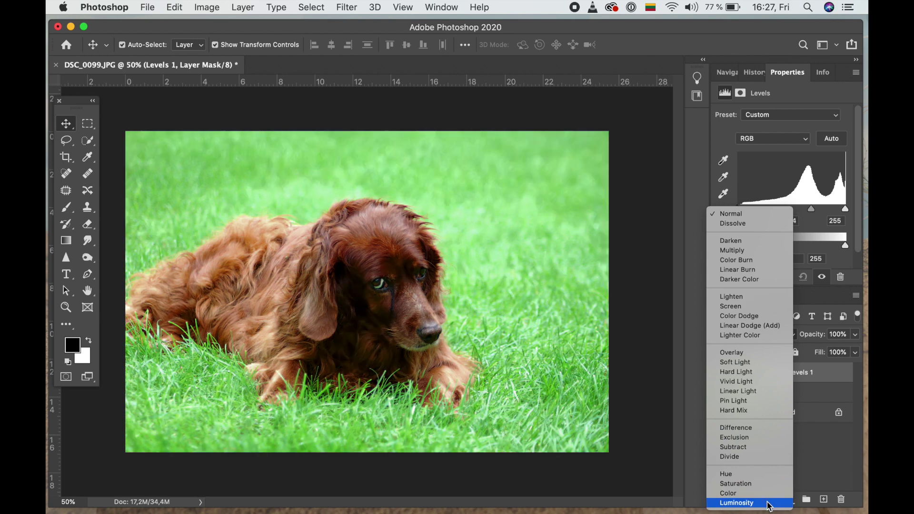
left_click(769, 505)
left_click(770, 503)
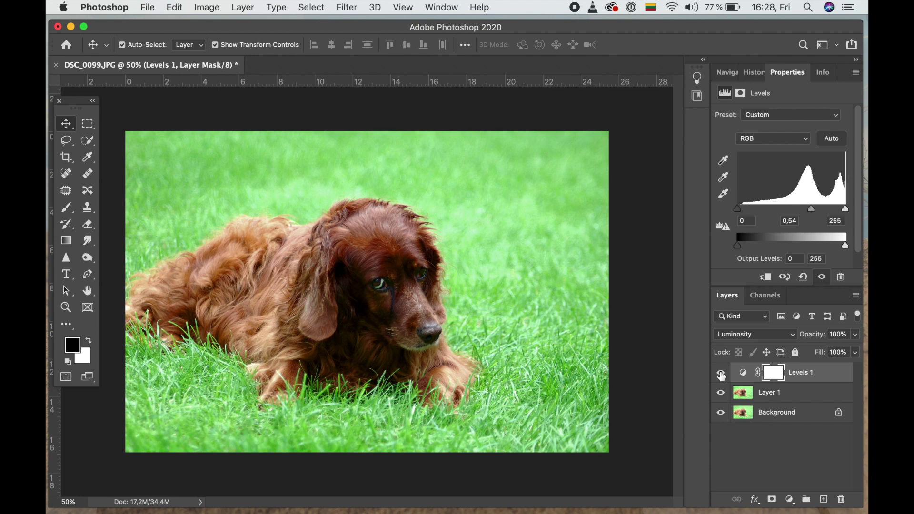
left_click(721, 374)
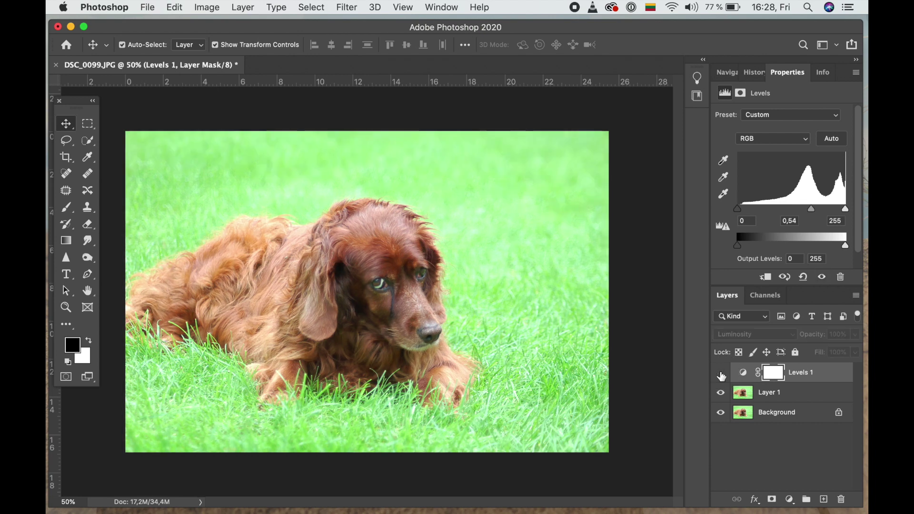
left_click(721, 374)
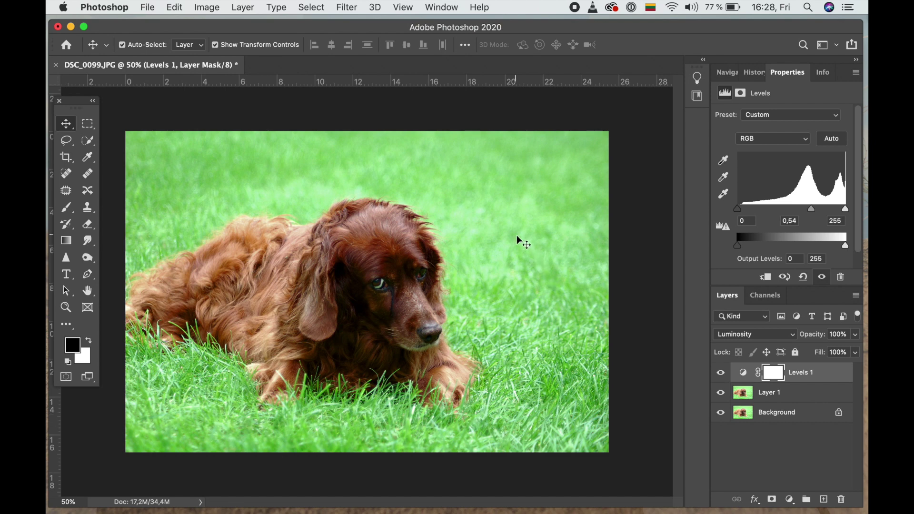
left_click(792, 334)
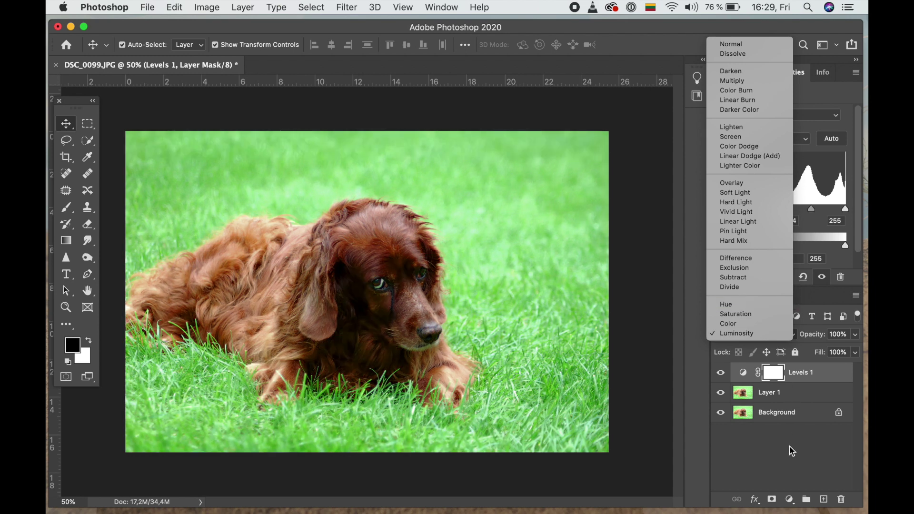
left_click(657, 360)
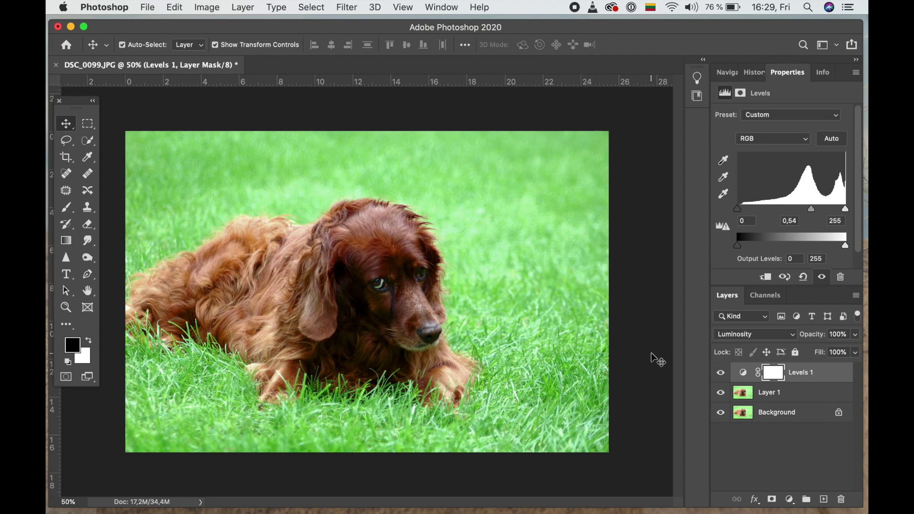
Merge the visible layers into one
left_click(242, 8)
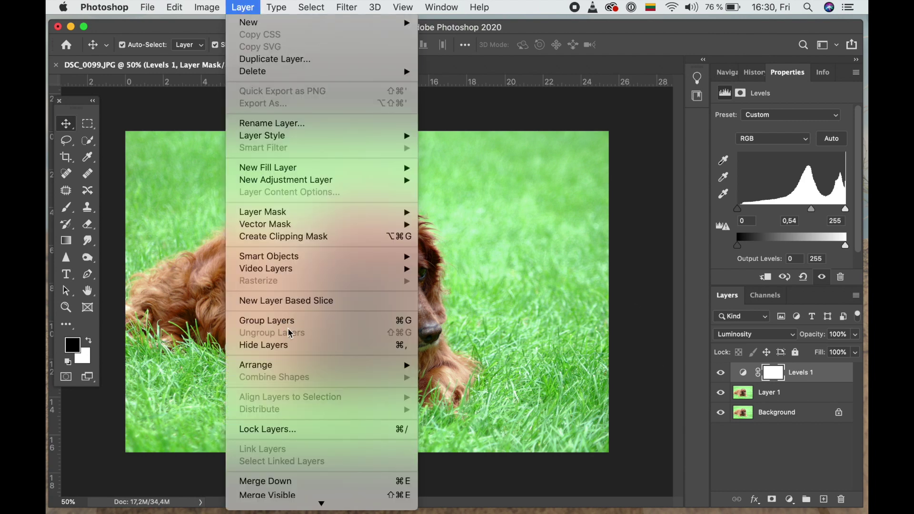
left_click(293, 490)
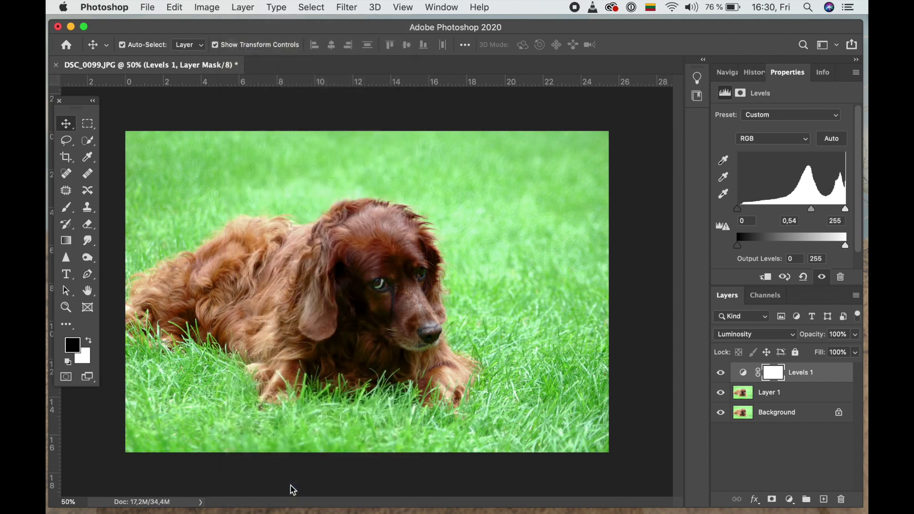